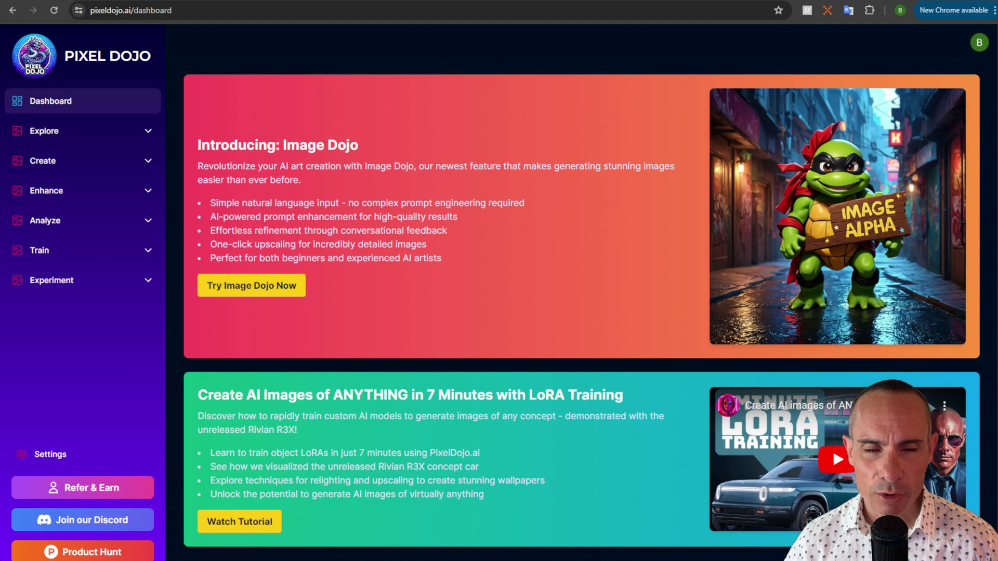
Step: Open Image Dojo Alpha under Experiment and enter the prompt 'red ferrari in porto'
{"action": "left_click", "coordinate": [127, 283]}
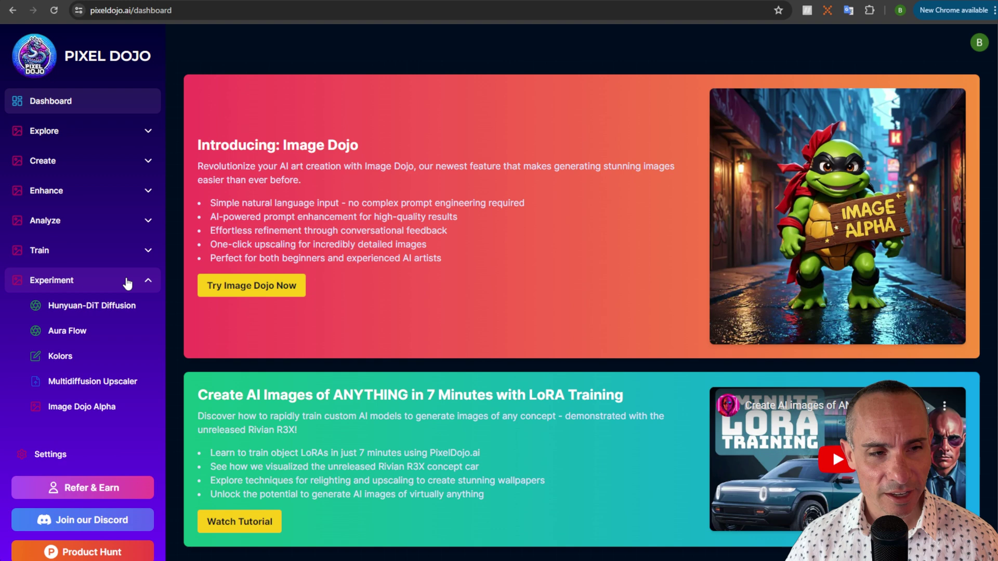
{"action": "left_click", "coordinate": [82, 408]}
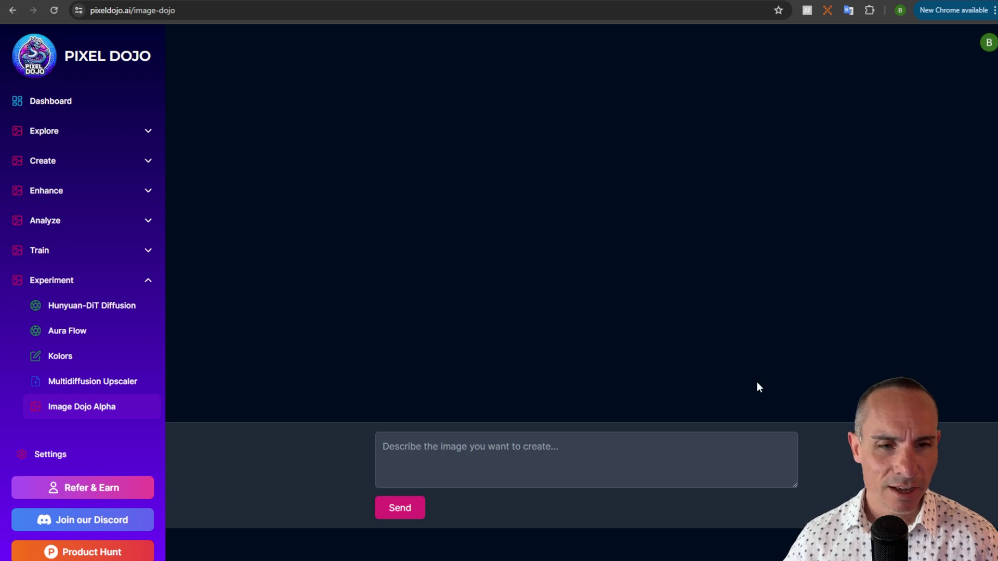
{"action": "left_click", "coordinate": [540, 453]}
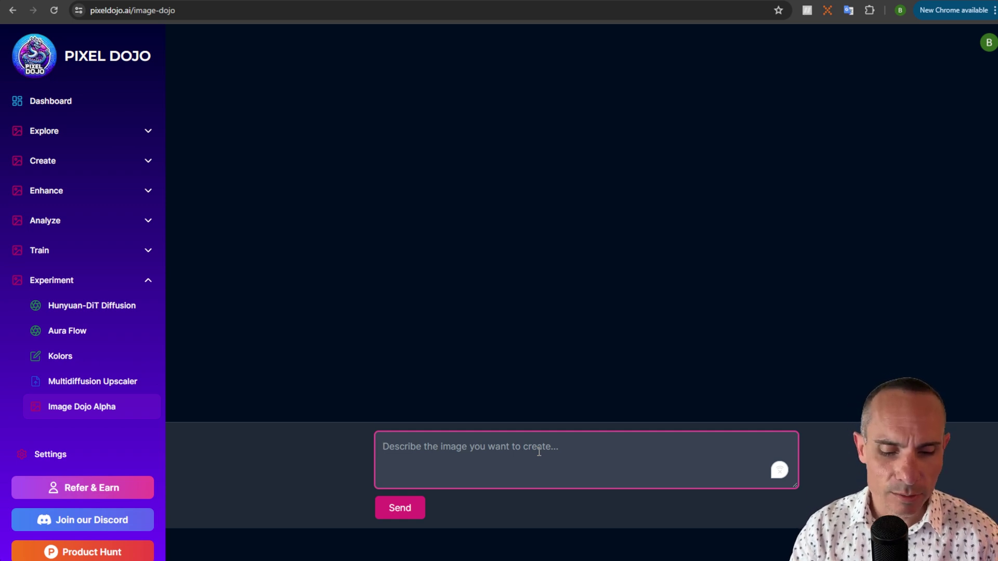
{"action": "type", "text": "red ferrari in porto"}
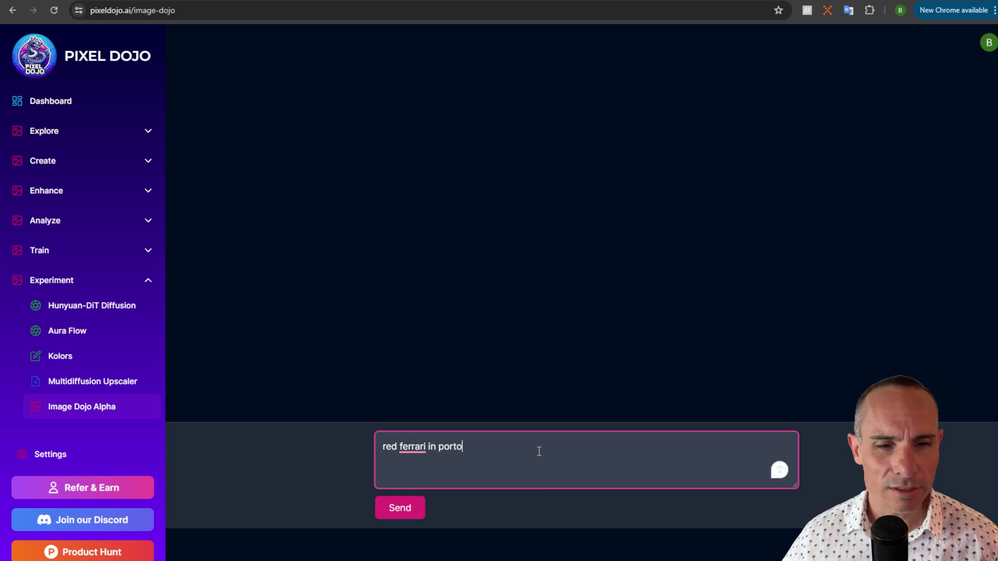
Step: Submit the 'red ferrari in porto' prompt and get the cobbled-street Ferrari image
{"action": "left_click", "coordinate": [400, 515]}
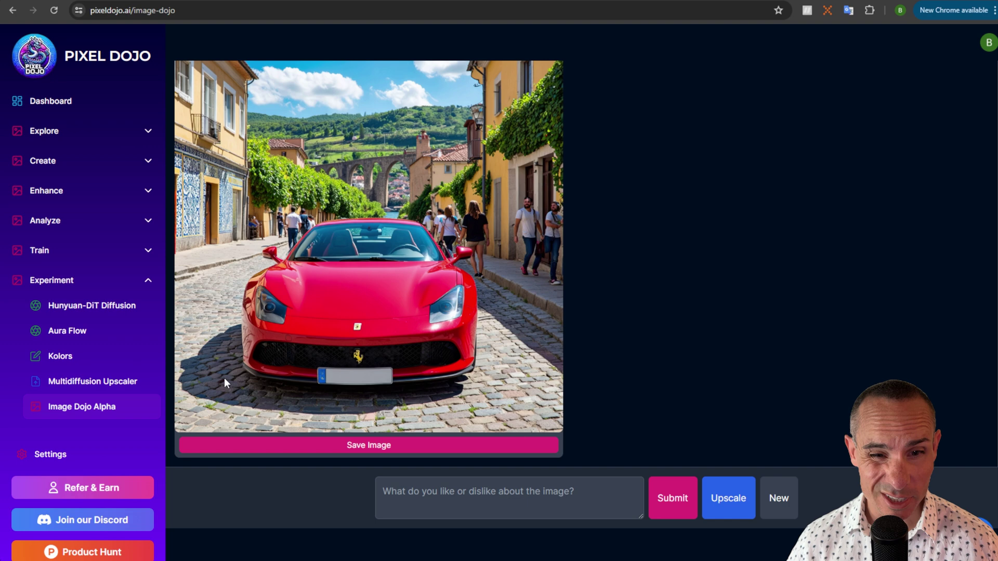
{"action": "left_click", "coordinate": [517, 504]}
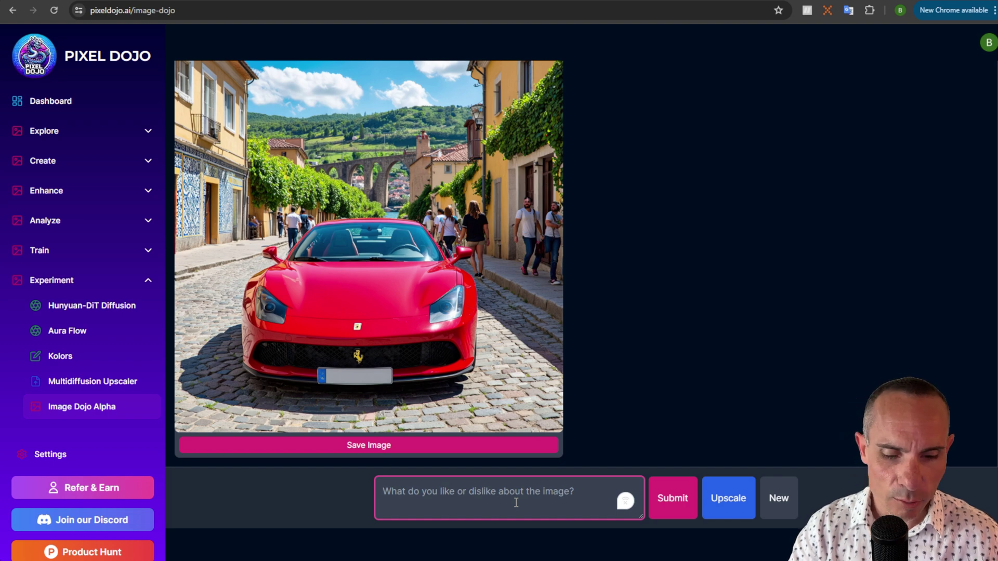
Step: Send the feedback 'I want a blue car instead' to repaint the Ferrari blue
{"action": "type", "text": "I want a "}
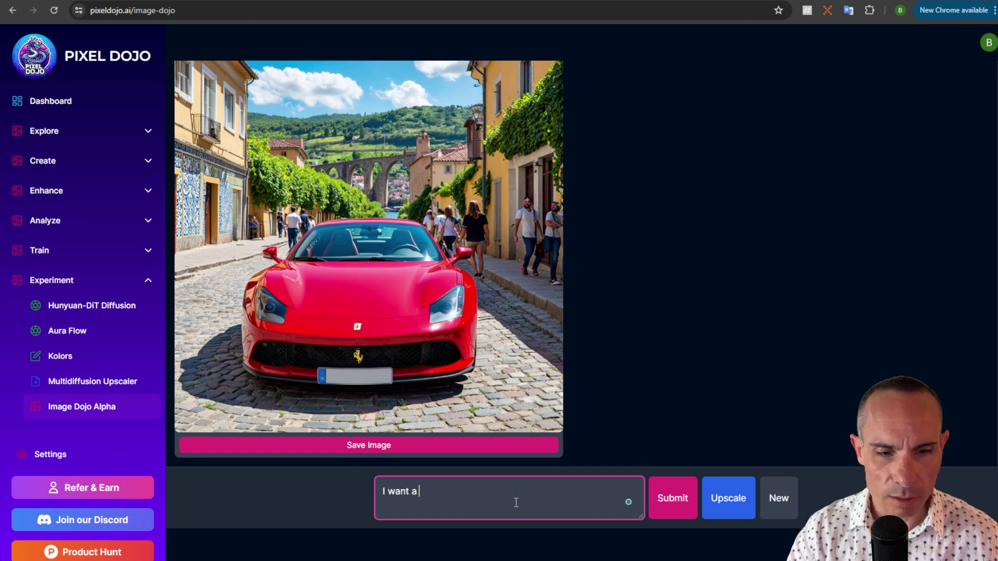
{"action": "type", "text": "blue car instead"}
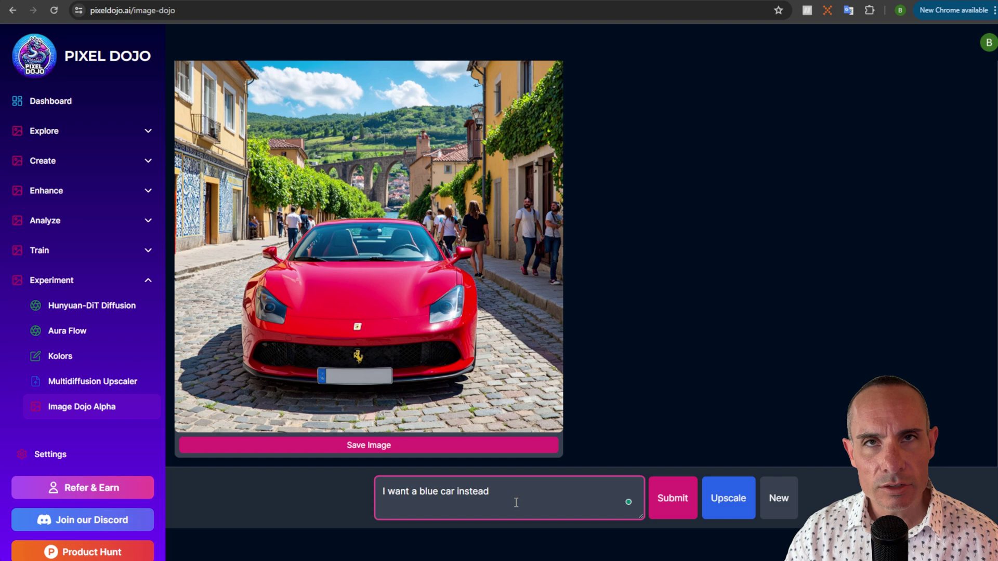
{"action": "key", "text": "Return"}
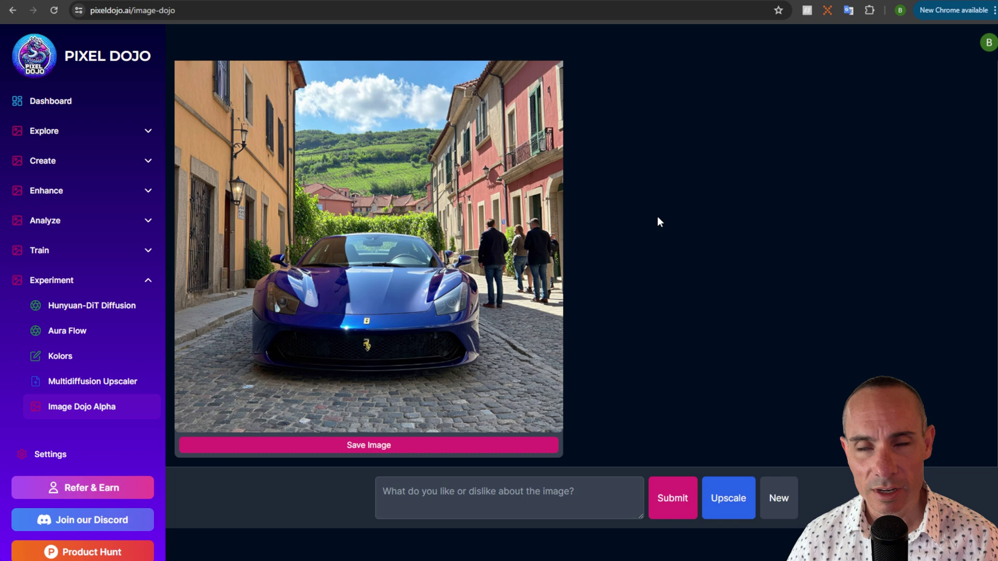
{"action": "left_click", "coordinate": [506, 493]}
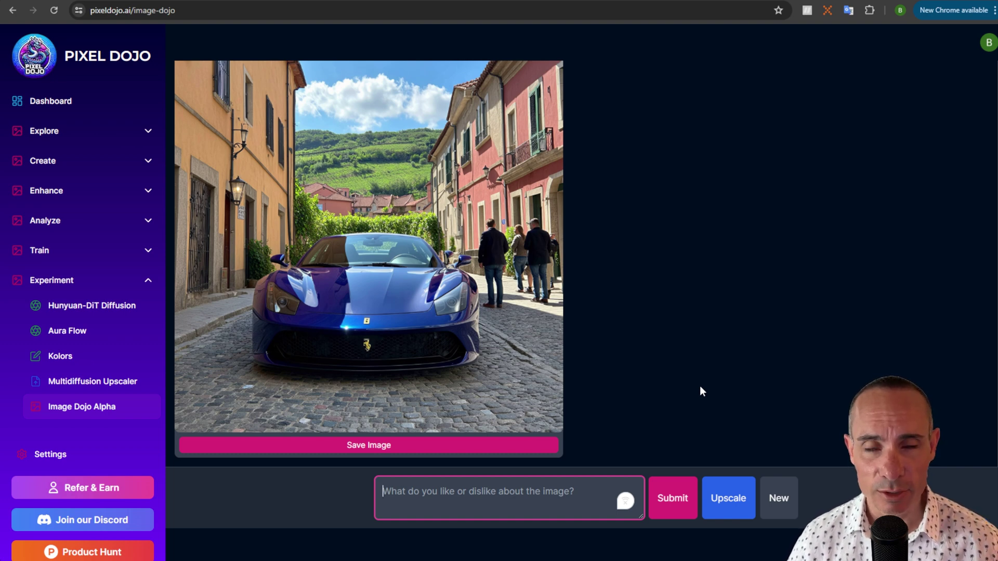
Step: Upscale the blue Ferrari image, then go to My Images under Explore
{"action": "left_click", "coordinate": [730, 499]}
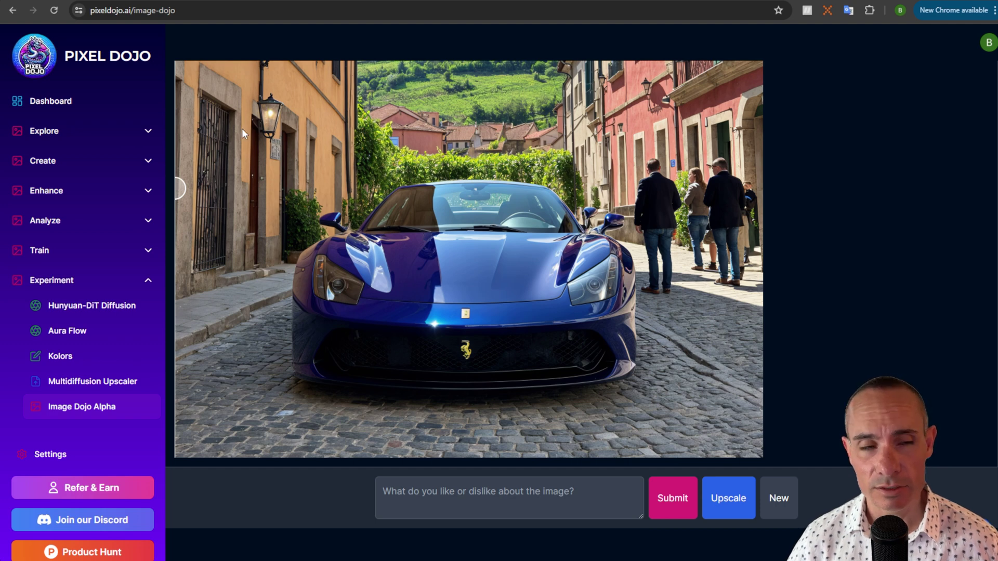
{"action": "left_click", "coordinate": [142, 133]}
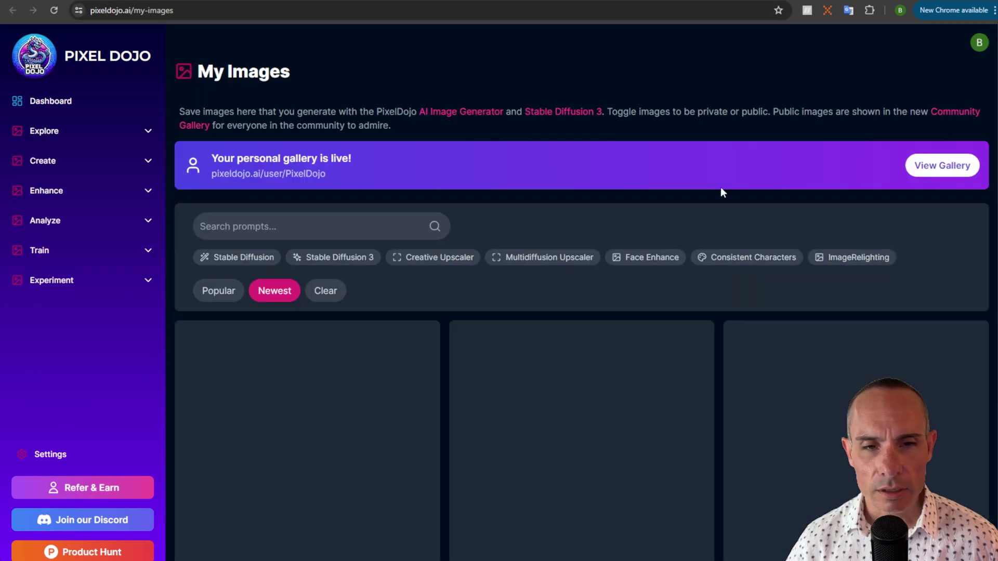
Step: Switch the first image card's public toggle on, then go to Community Gallery under Explore
{"action": "scroll", "coordinate": [721, 192], "scroll_direction": "down", "scroll_amount": 3}
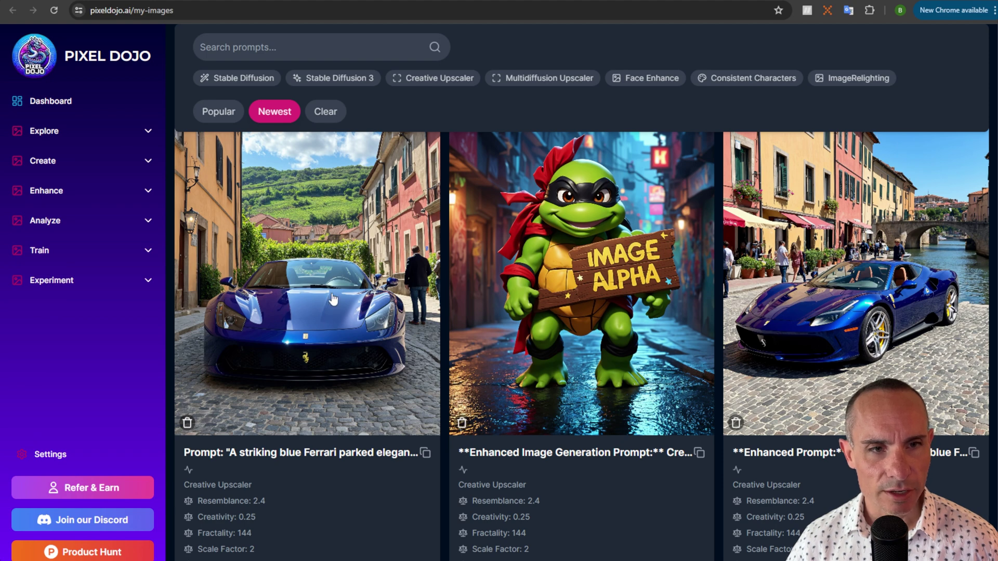
{"action": "scroll", "coordinate": [333, 299], "scroll_direction": "down", "scroll_amount": 4}
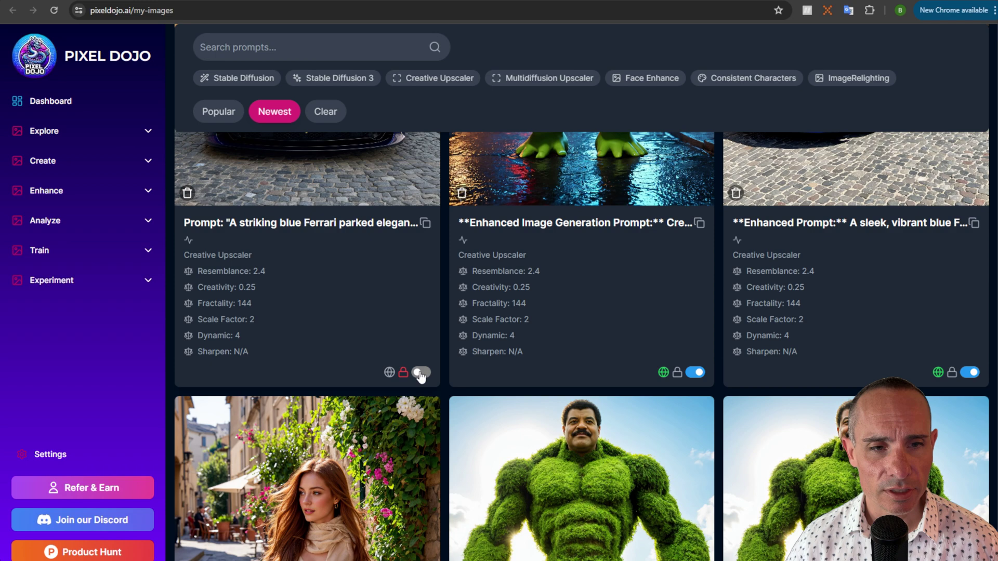
{"action": "left_click", "coordinate": [421, 373]}
{"action": "left_click", "coordinate": [99, 131]}
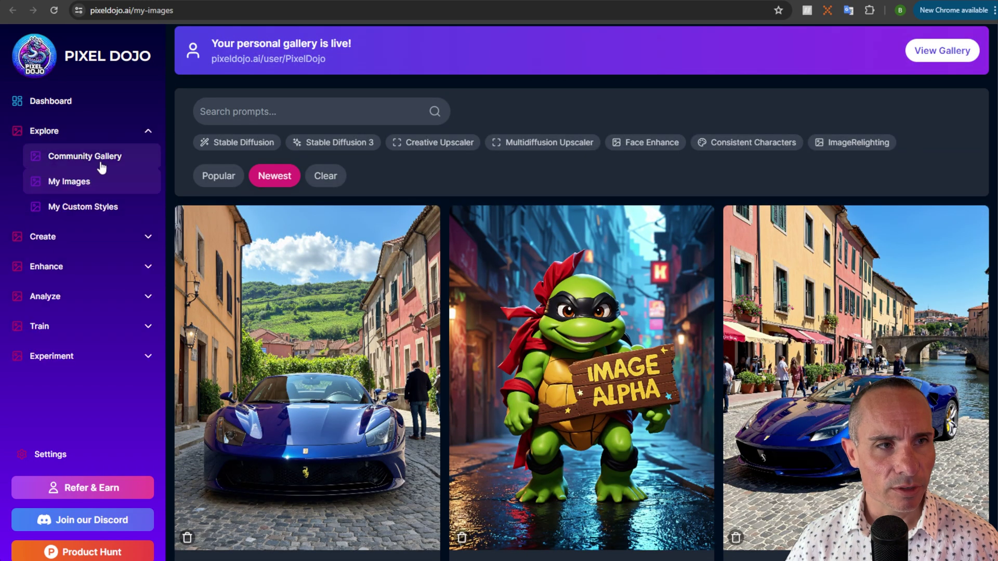
{"action": "left_click", "coordinate": [157, 166]}
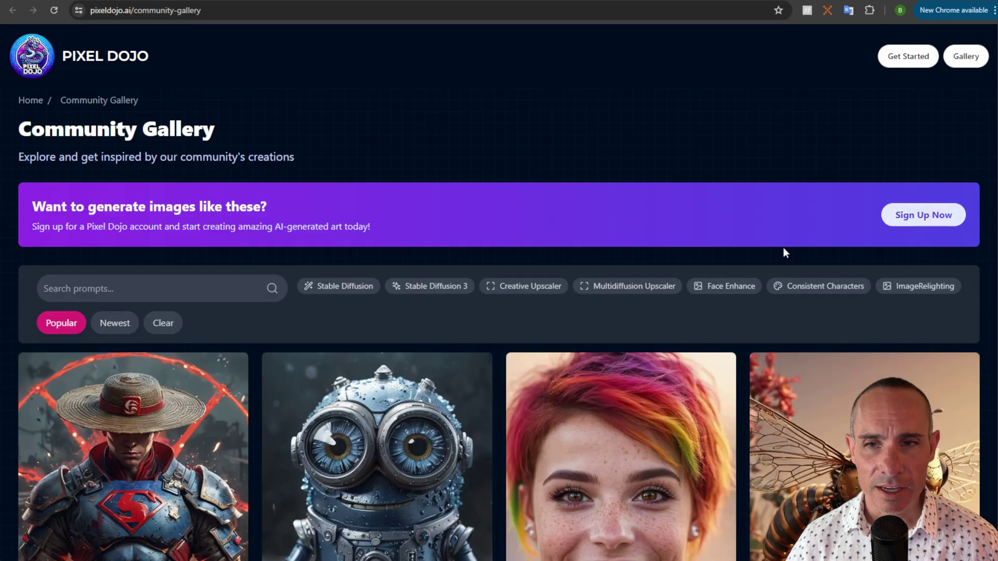
Step: Sort the community images newest first and check a car's before/after comparison
{"action": "left_click", "coordinate": [113, 324]}
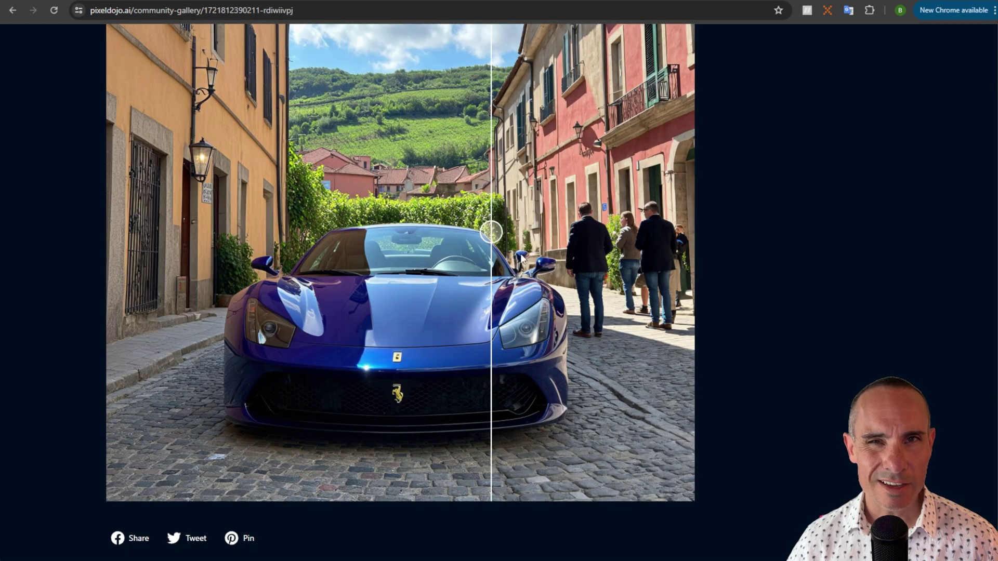
{"action": "left_click", "coordinate": [274, 238]}
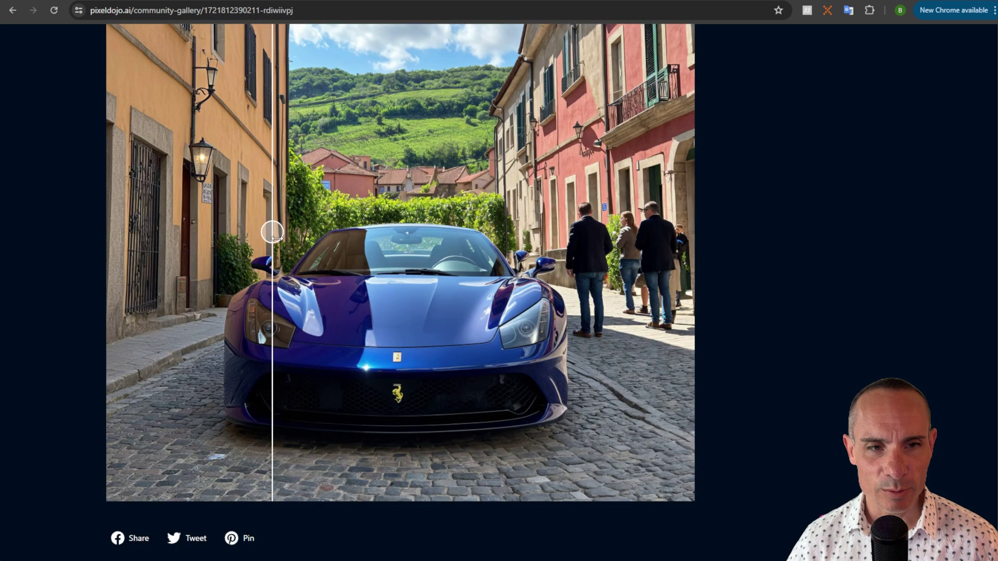
{"action": "scroll", "coordinate": [549, 251], "scroll_direction": "down", "scroll_amount": 5}
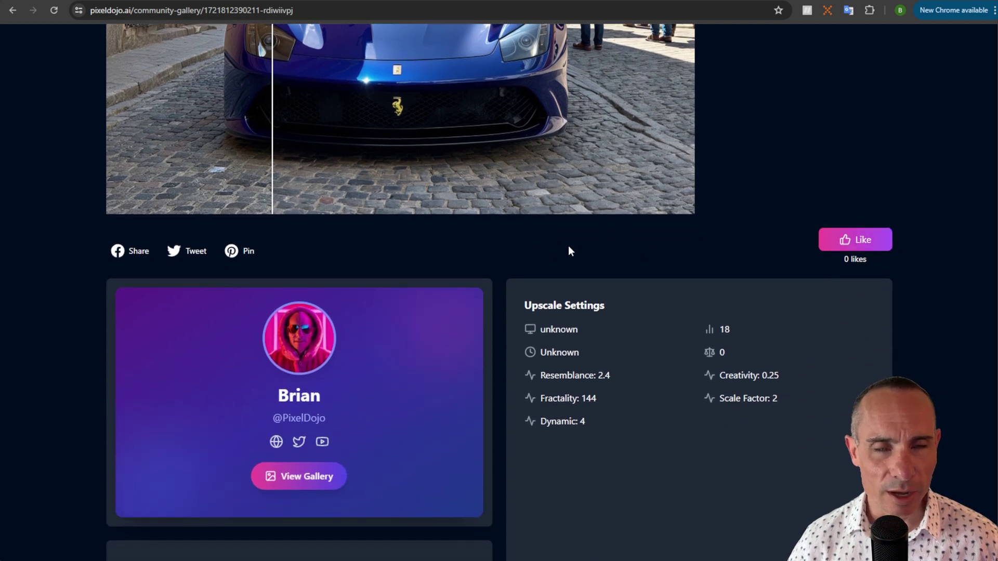
{"action": "scroll", "coordinate": [470, 237], "scroll_direction": "down", "scroll_amount": 3}
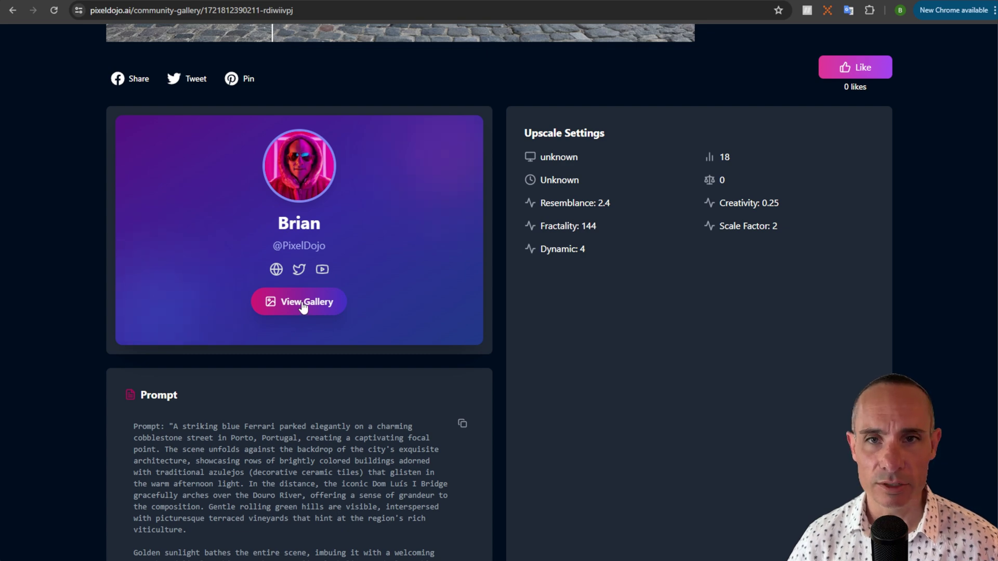
Step: Browse the creator's full image gallery, then start a fresh Image Dojo session
{"action": "left_click", "coordinate": [304, 307]}
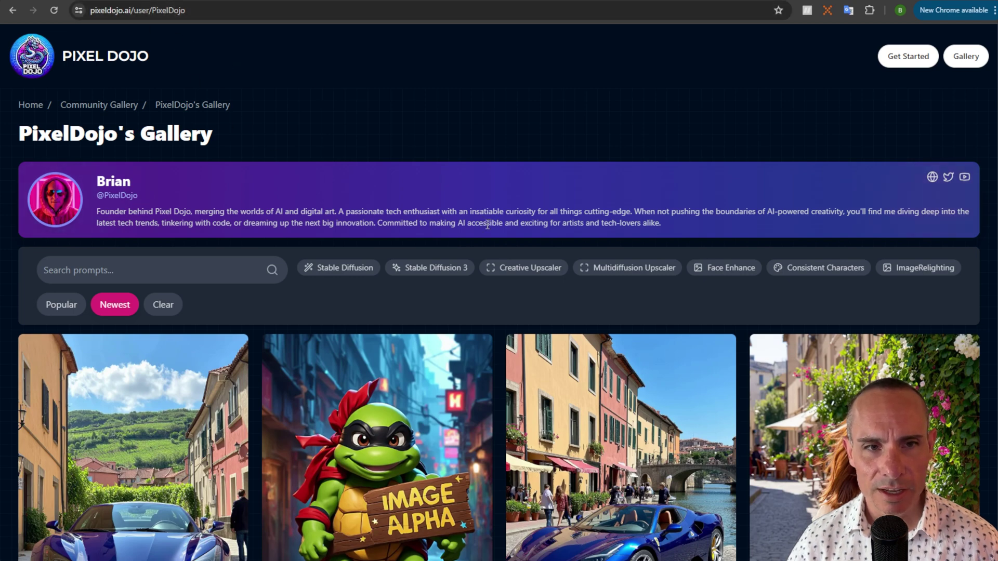
{"action": "scroll", "coordinate": [487, 224], "scroll_direction": "down", "scroll_amount": 4}
{"action": "scroll", "coordinate": [487, 224], "scroll_direction": "down", "scroll_amount": 11}
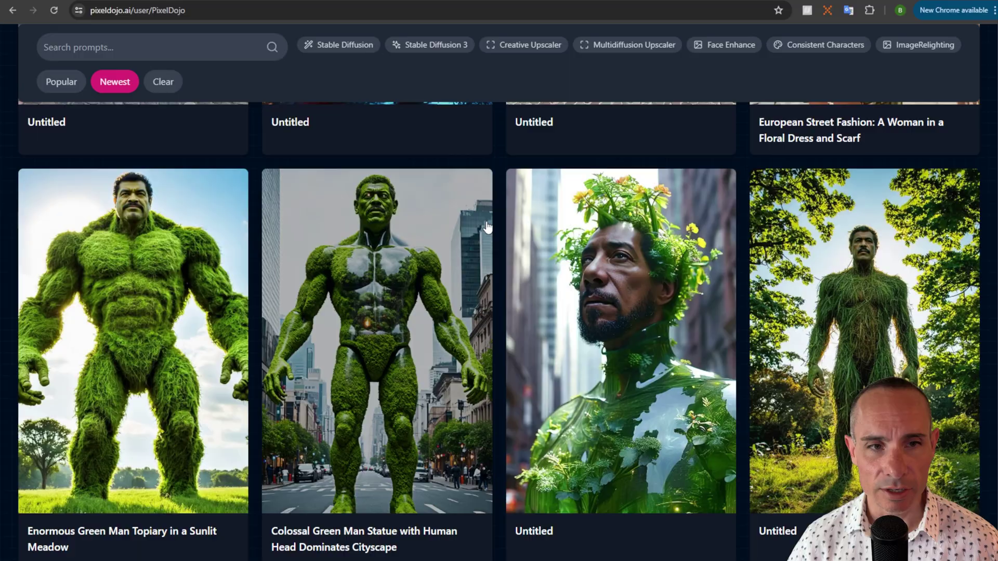
{"action": "scroll", "coordinate": [487, 224], "scroll_direction": "down", "scroll_amount": 7}
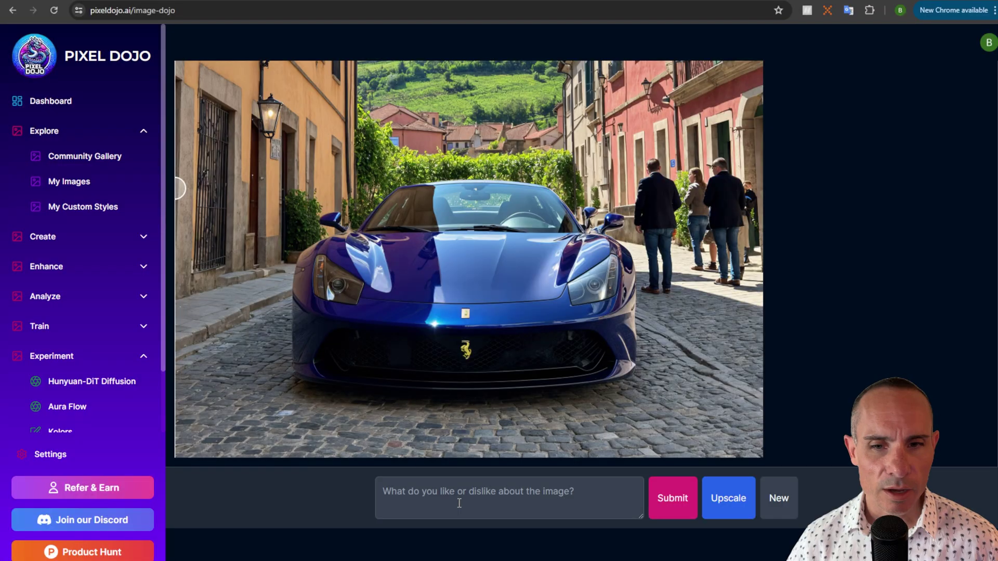
{"action": "left_click", "coordinate": [779, 499]}
Step: Generate a new image from the prompt 'a european woman'
{"action": "left_click", "coordinate": [480, 455]}
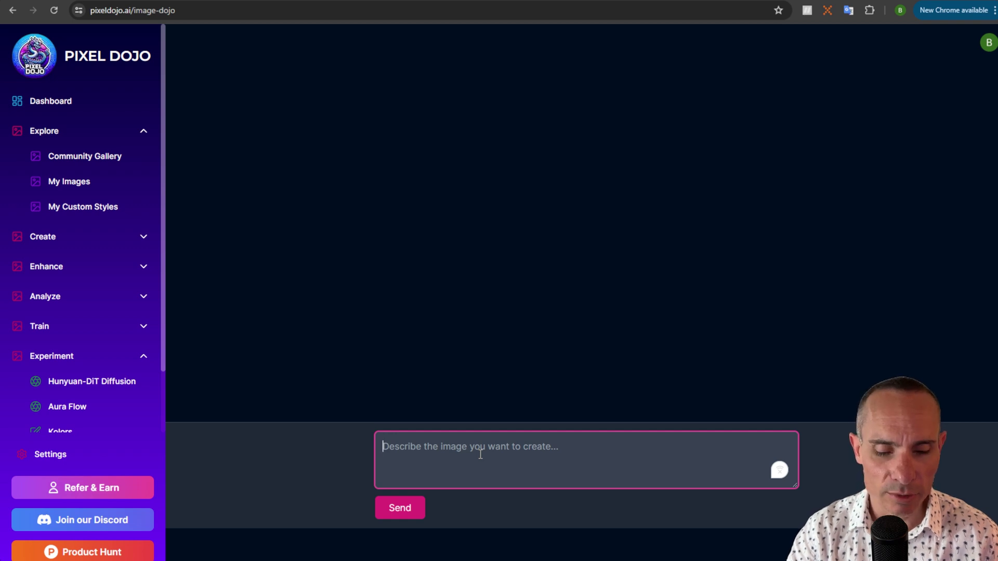
{"action": "type", "text": "a european woman"}
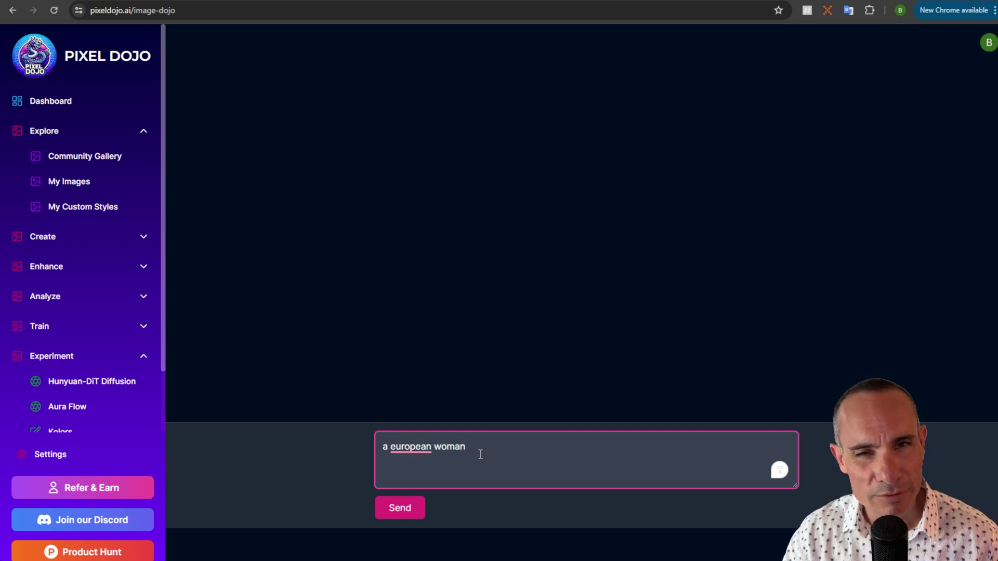
{"action": "key", "text": "Return"}
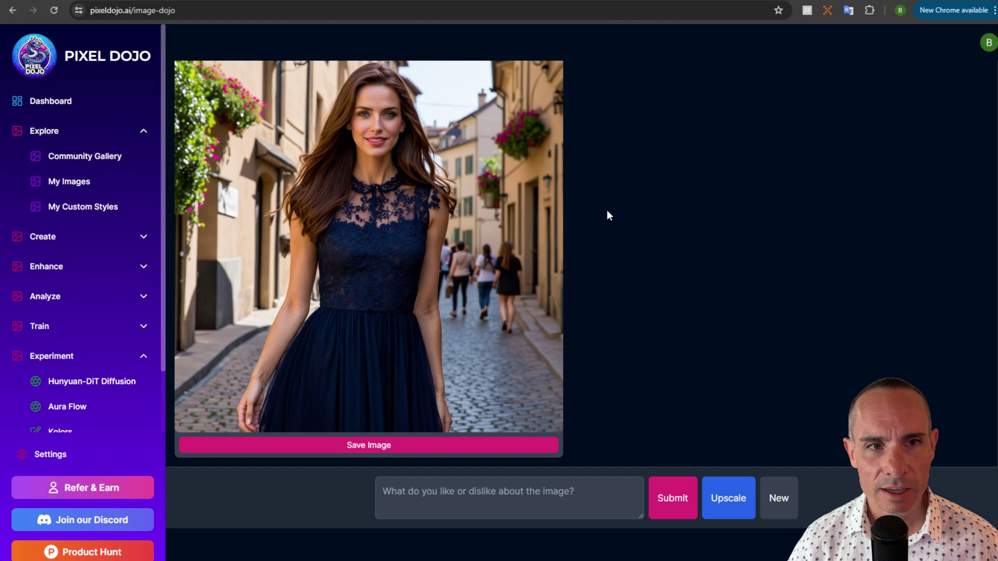
Step: Send the feedback 'i want the woman to be in the city' to place her on a city street
{"action": "left_click", "coordinate": [488, 498]}
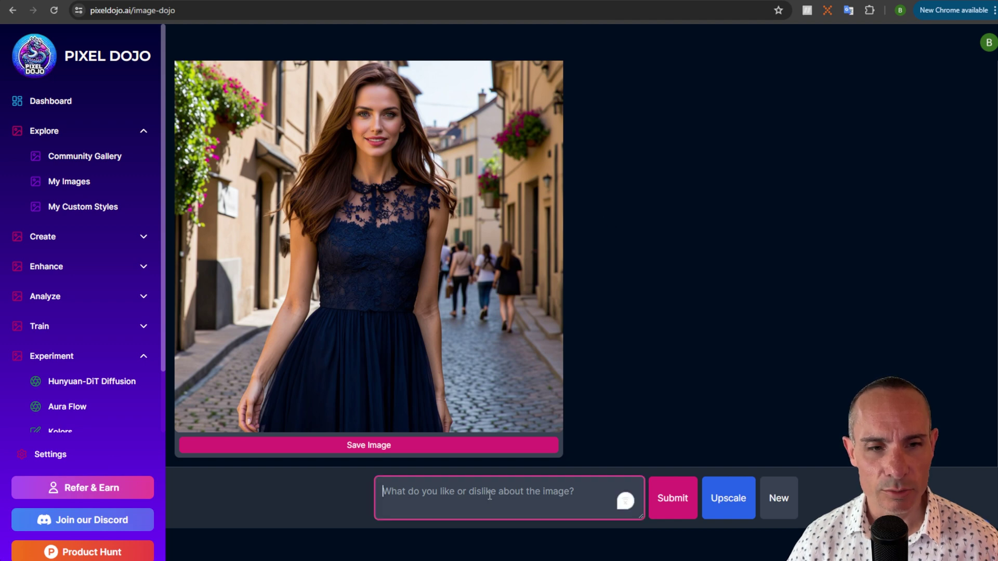
{"action": "type", "text": "i want the woman"}
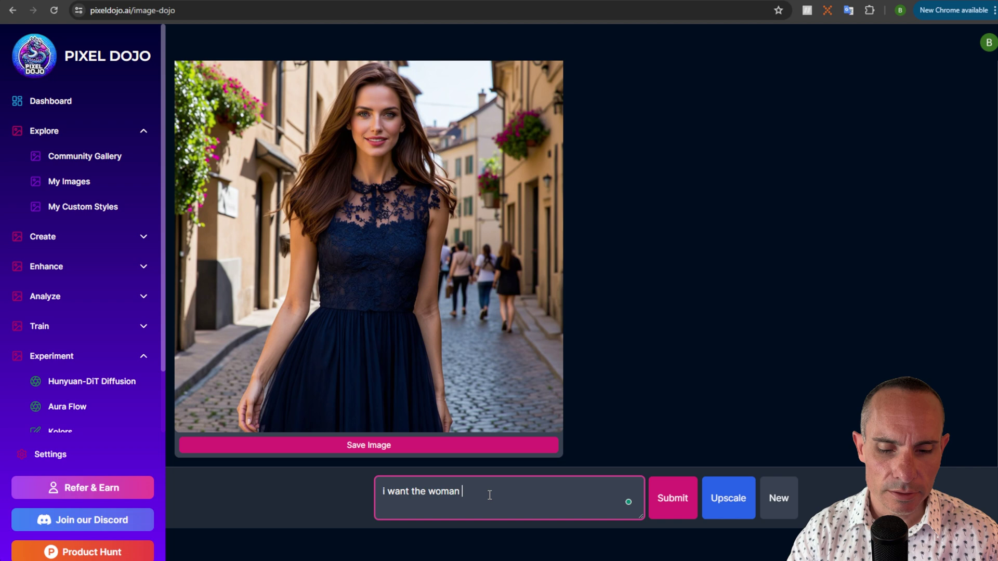
{"action": "type", "text": " to be in the city"}
{"action": "key", "text": "Return"}
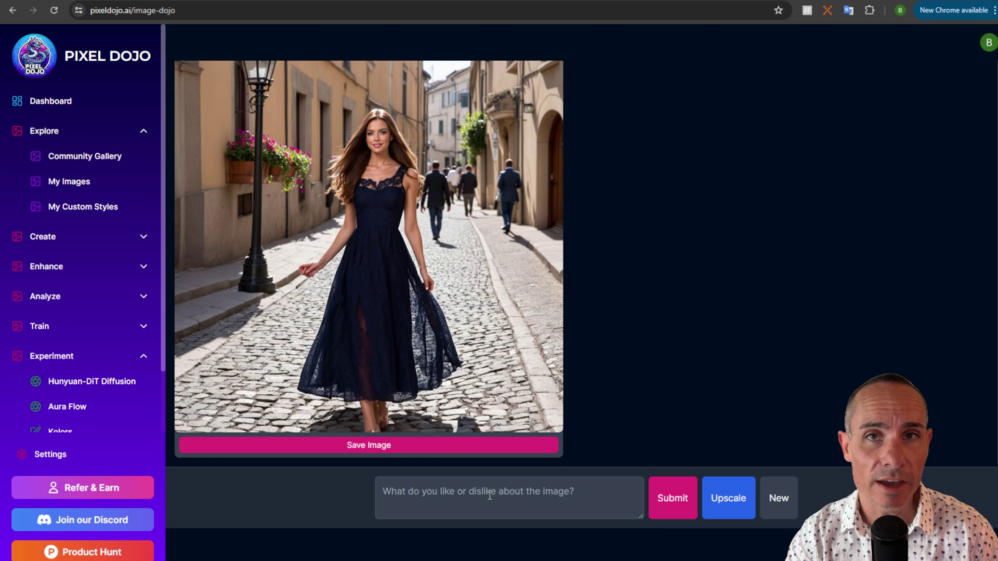
{"action": "left_click", "coordinate": [524, 502]}
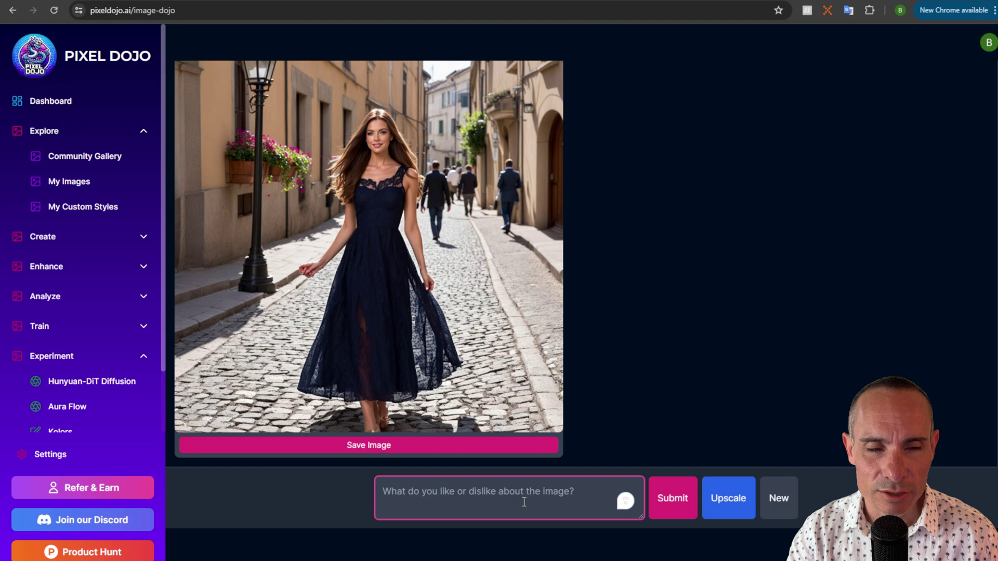
Step: Request 'make her dress white' and upscale the resulting white-dress street image
{"action": "type", "text": "make her dress white"}
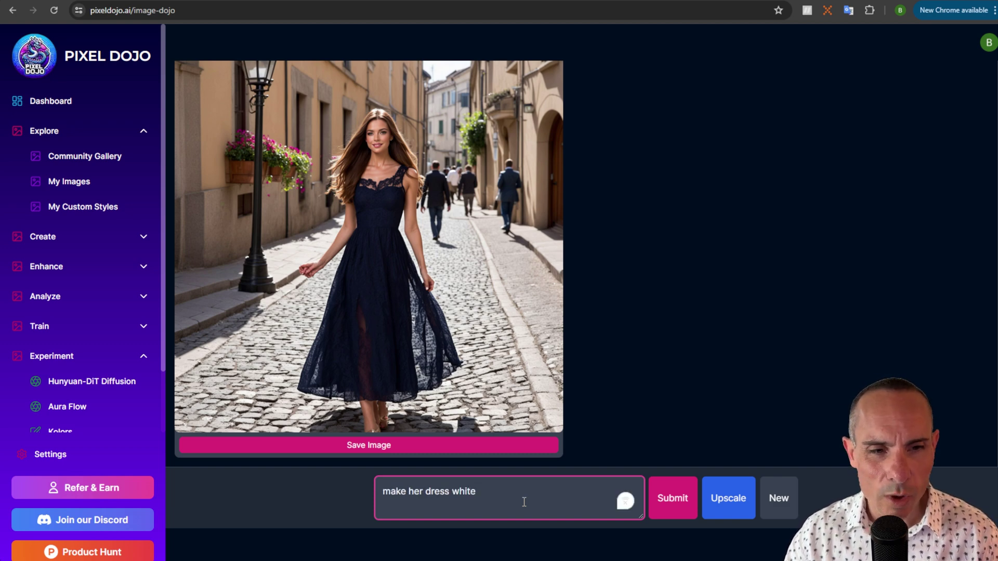
{"action": "key", "text": "Return"}
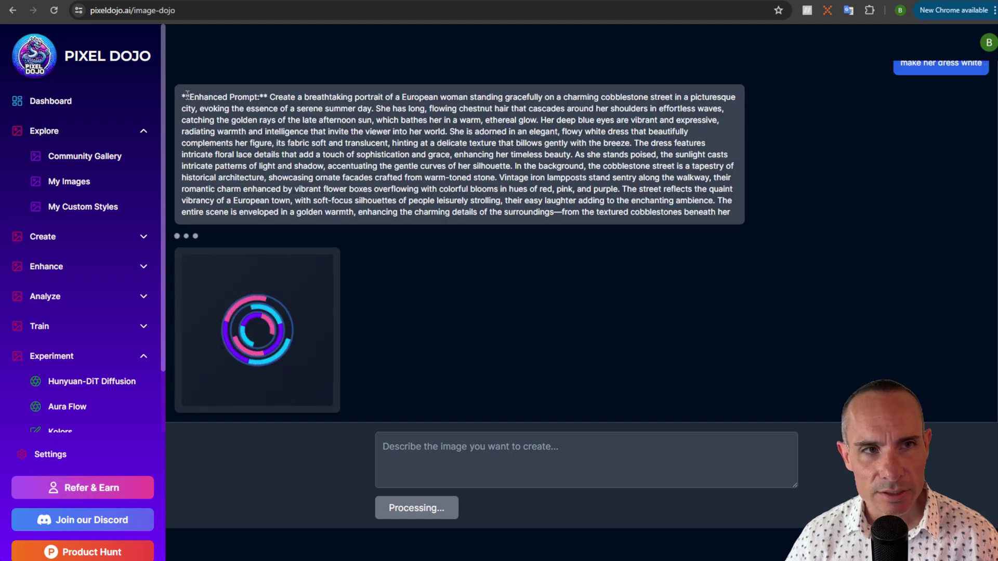
{"action": "left_click_drag", "start_coordinate": [181, 95], "coordinate": [268, 96]}
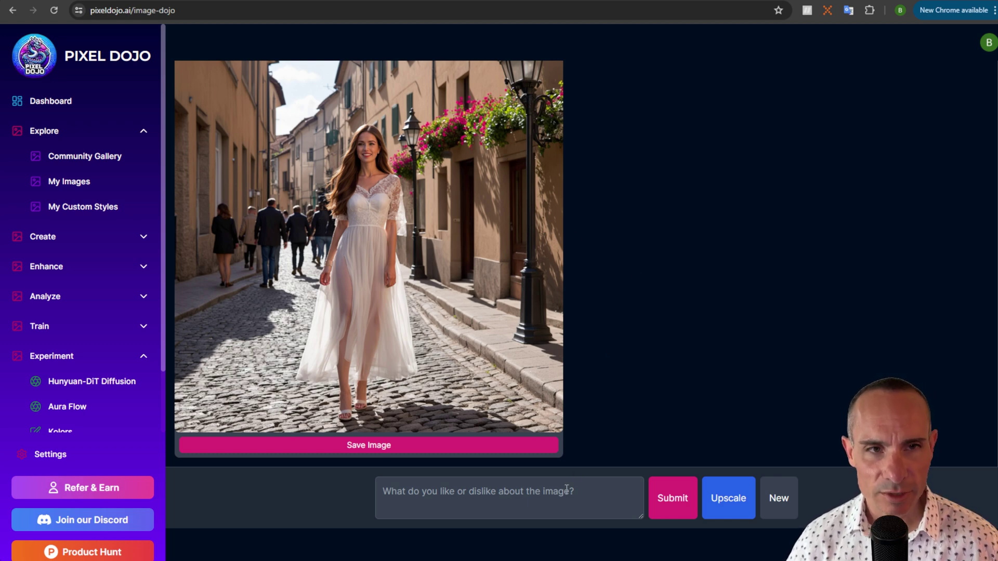
{"action": "left_click", "coordinate": [728, 499]}
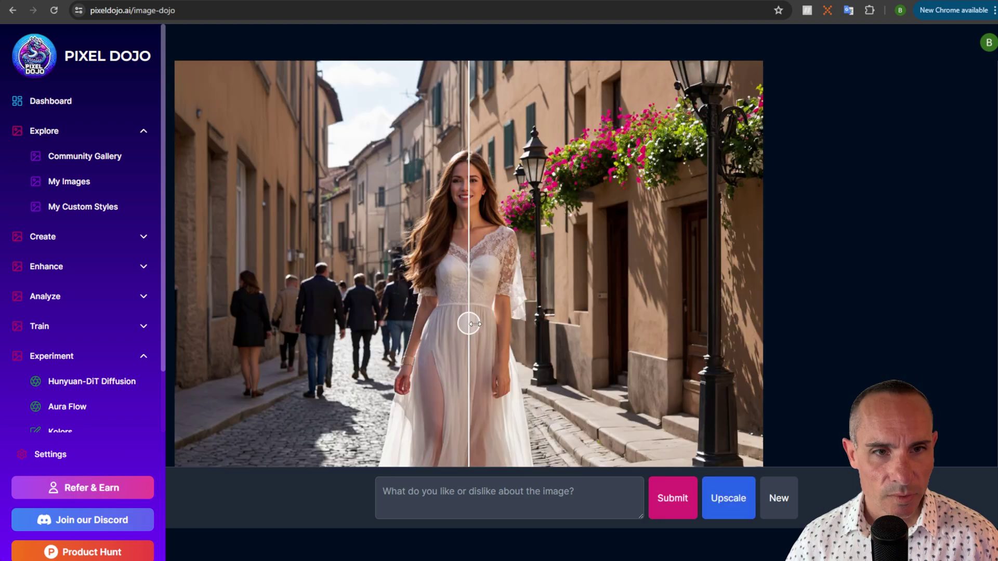
Step: Drag the before/after slider to compare the upscaled white-dress photo with the original
{"action": "left_click_drag", "start_coordinate": [468, 322], "coordinate": [525, 331]}
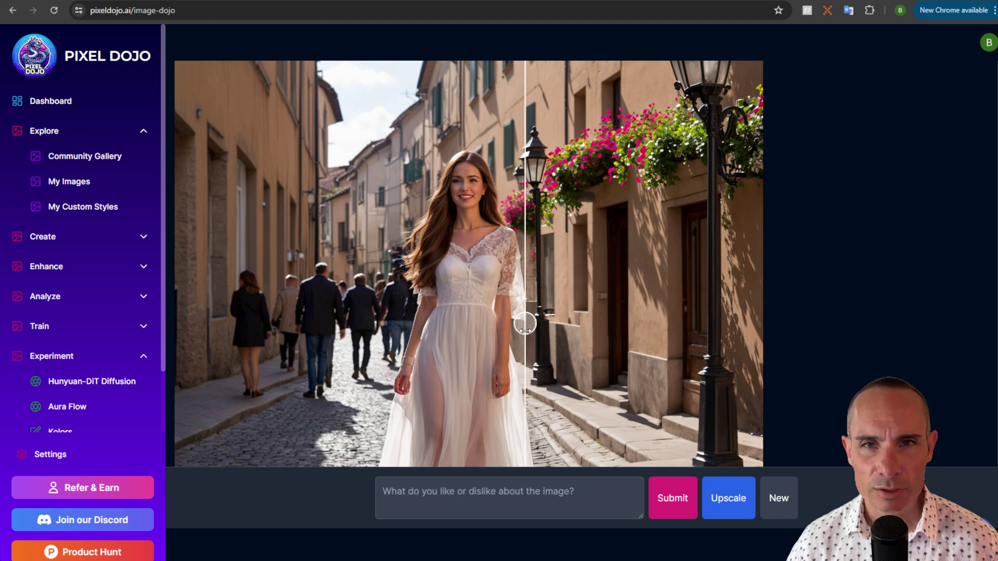